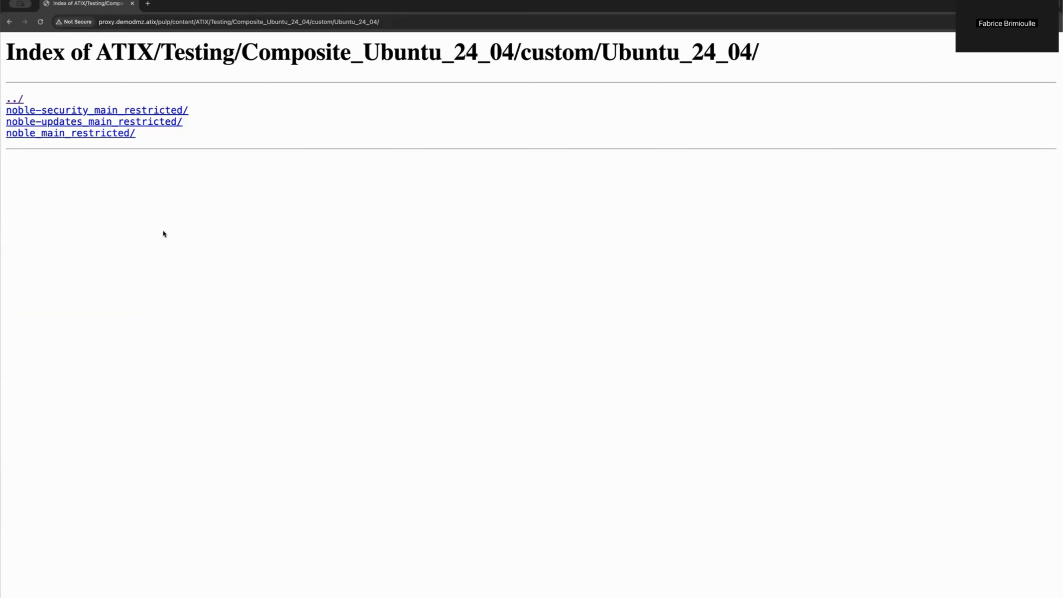
Browse the Ubuntu_24_04 repository index down to noble_main_restricted/dists/noble
click(79, 134)
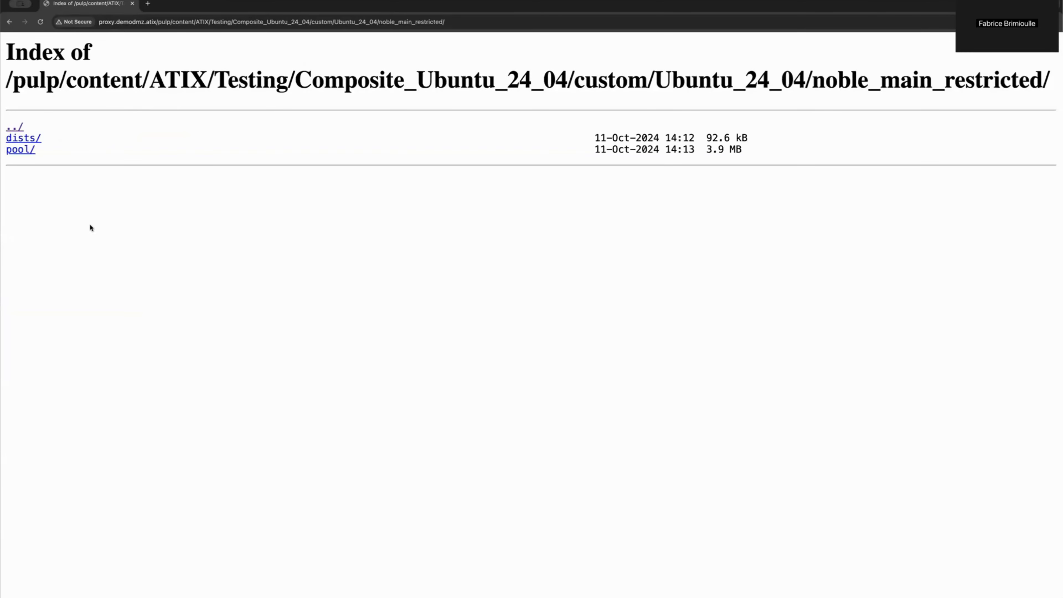
click(31, 138)
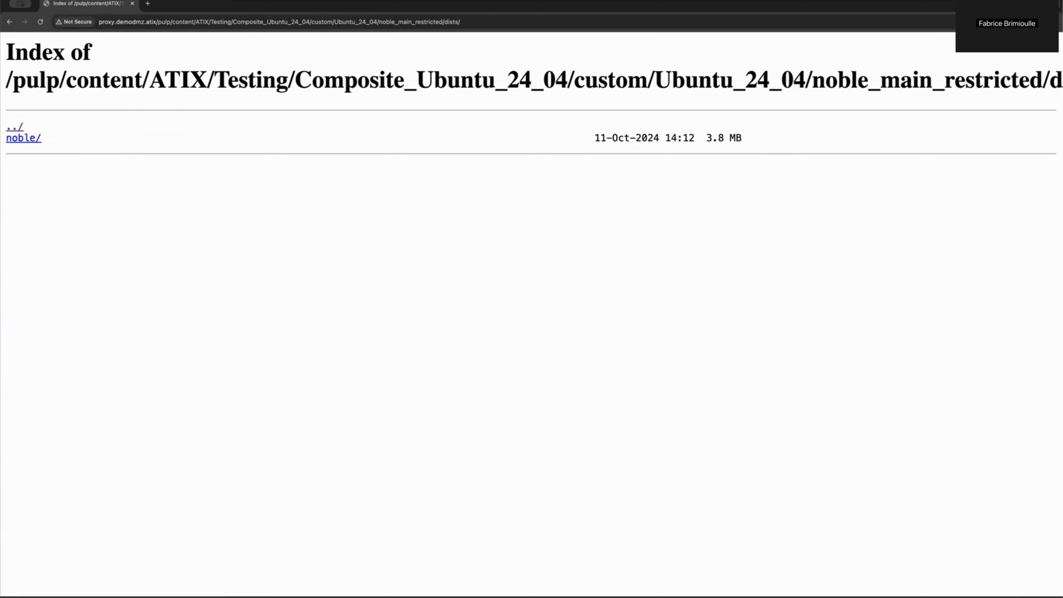
click(23, 138)
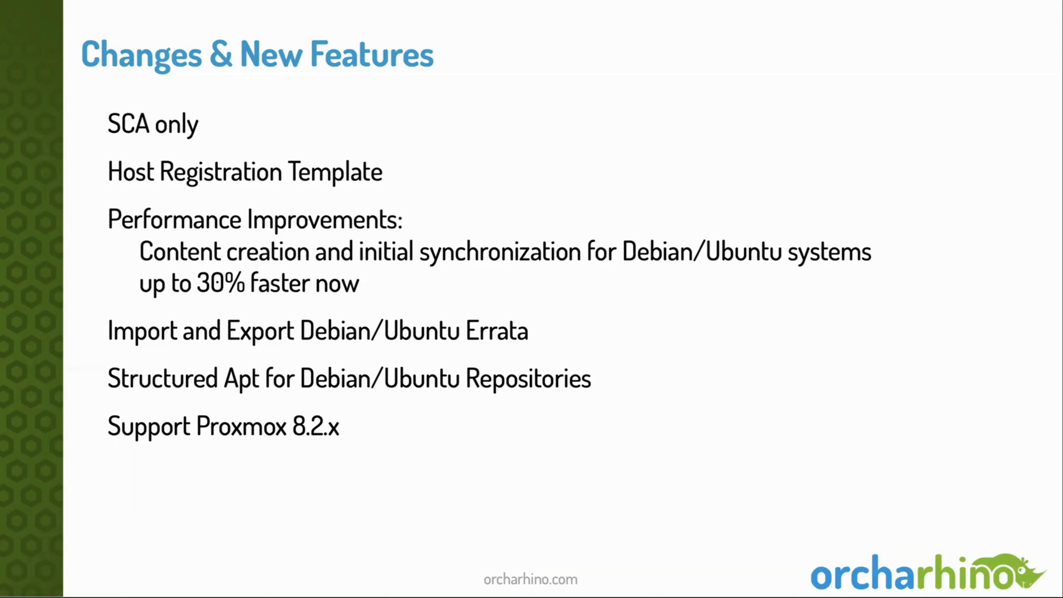
key(Right)
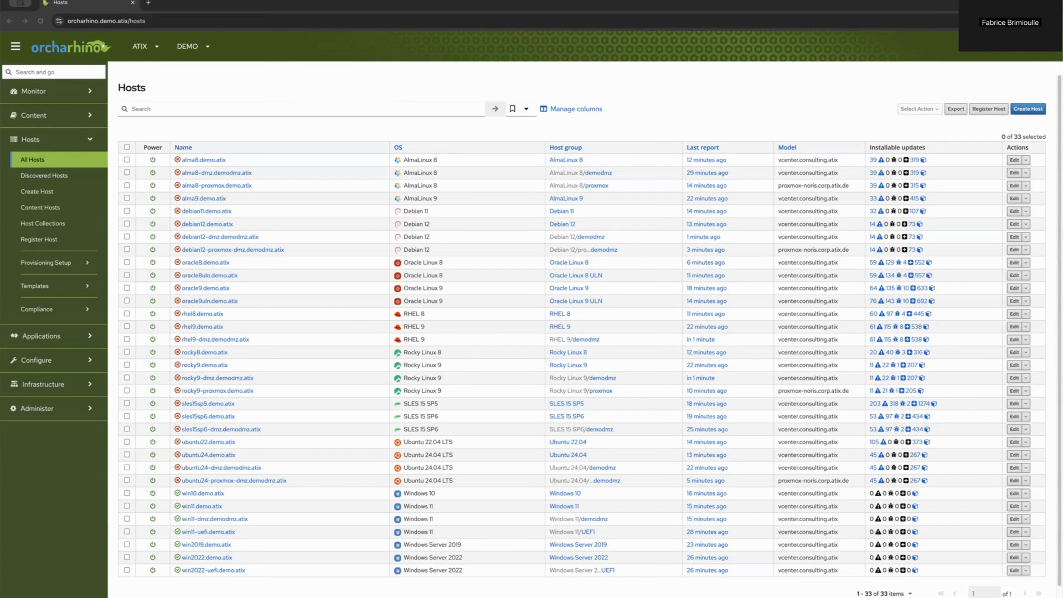
Find the activation keys and open the repository sets of the alma8-test key
click(60, 71)
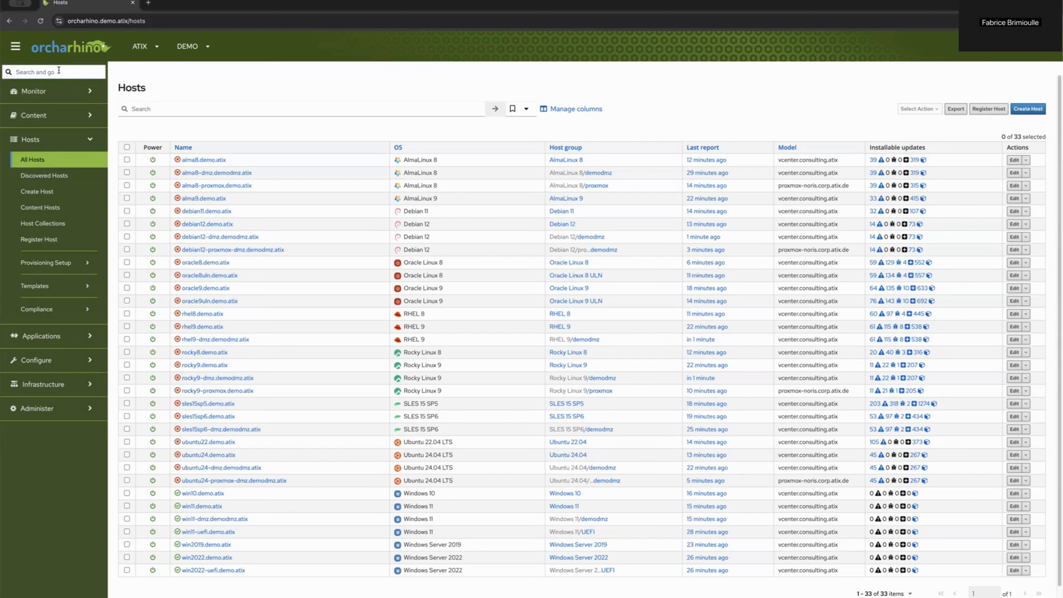
text(ac)
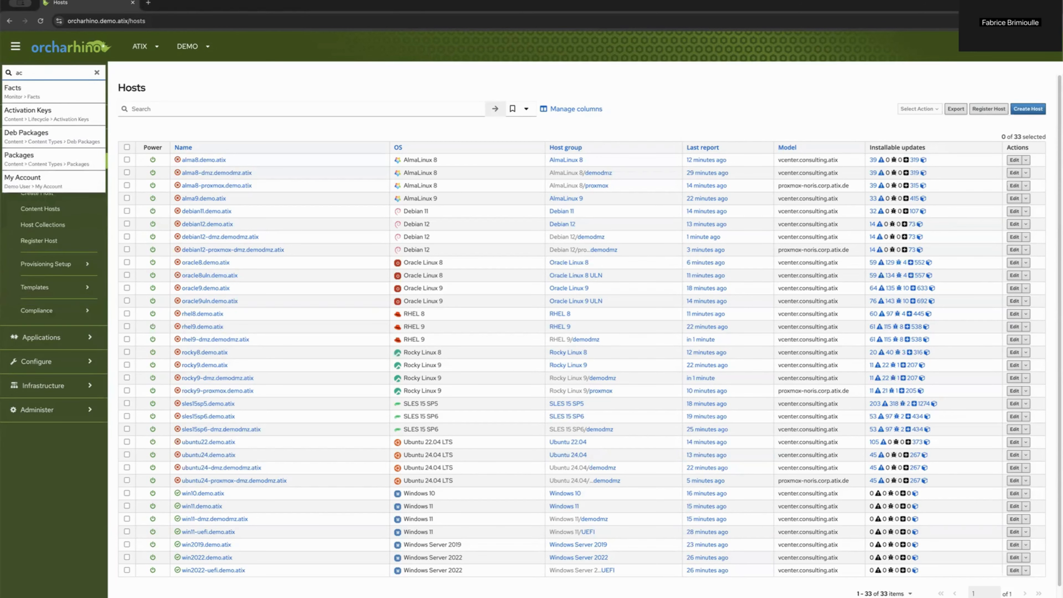
text(ti)
key(Return)
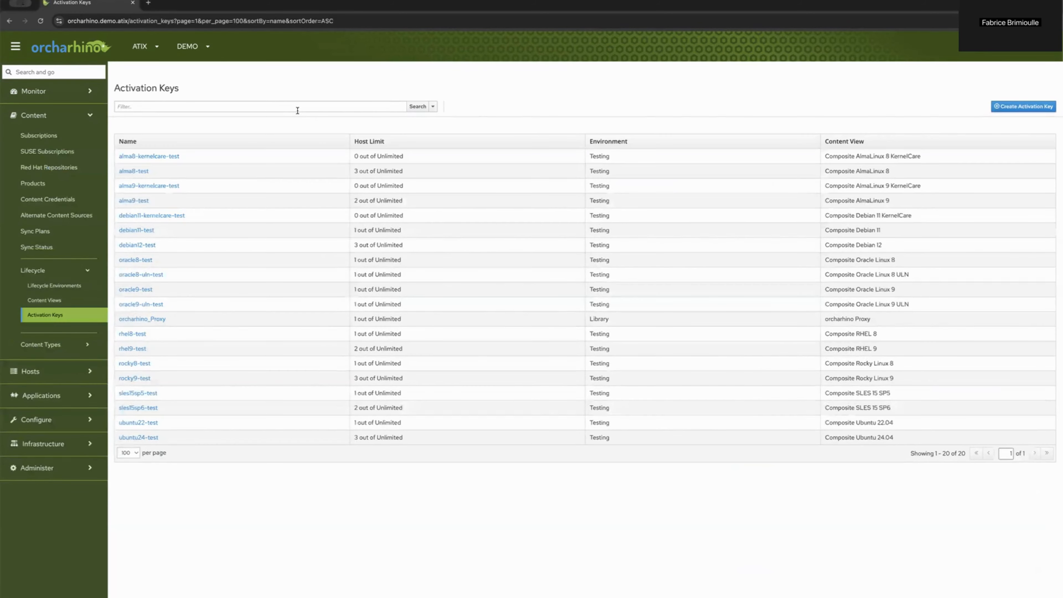
click(139, 172)
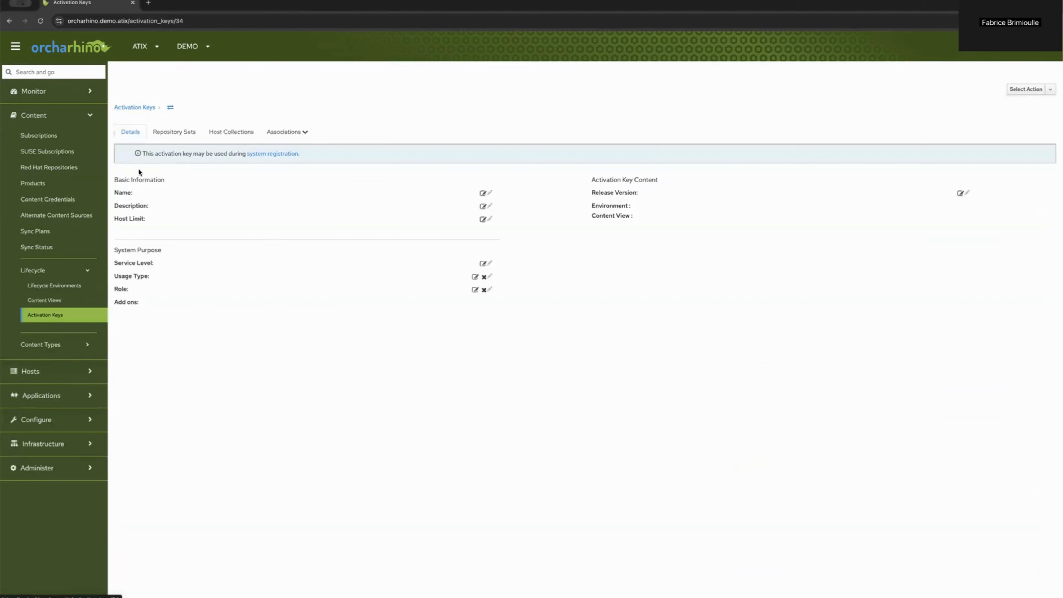
click(176, 133)
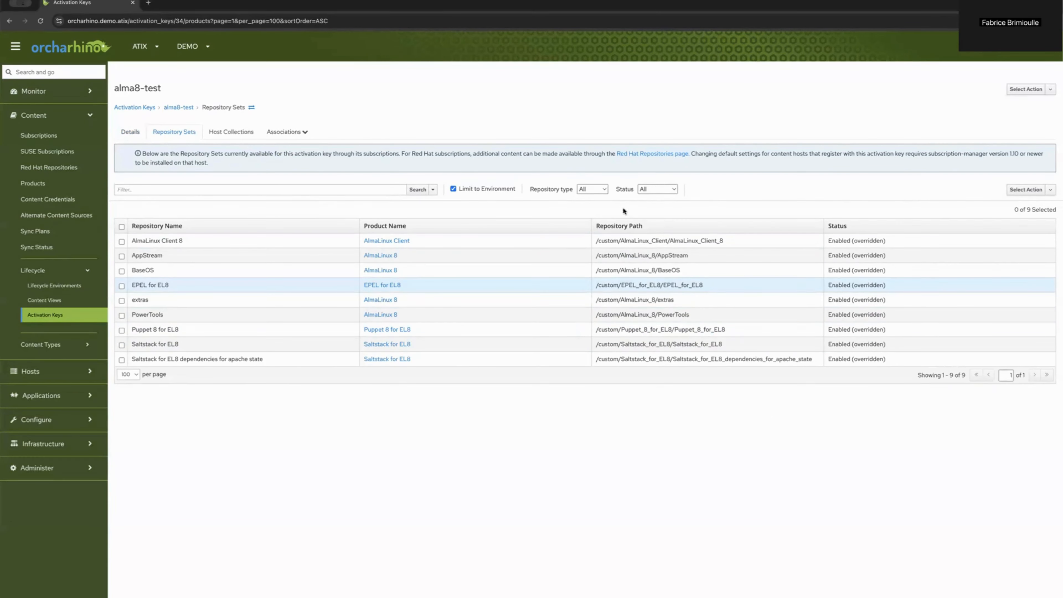
click(657, 192)
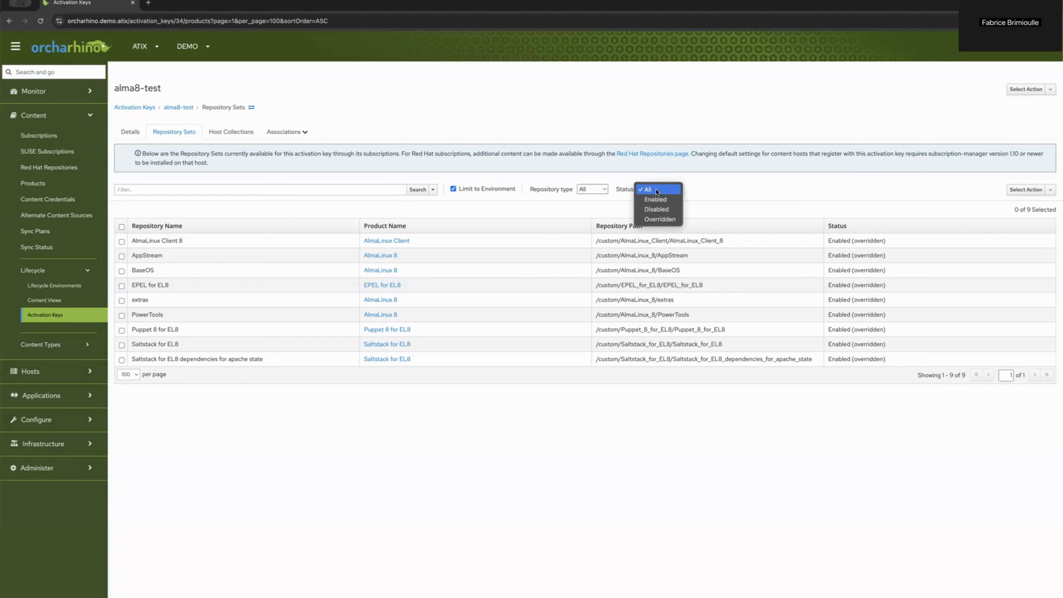
click(717, 181)
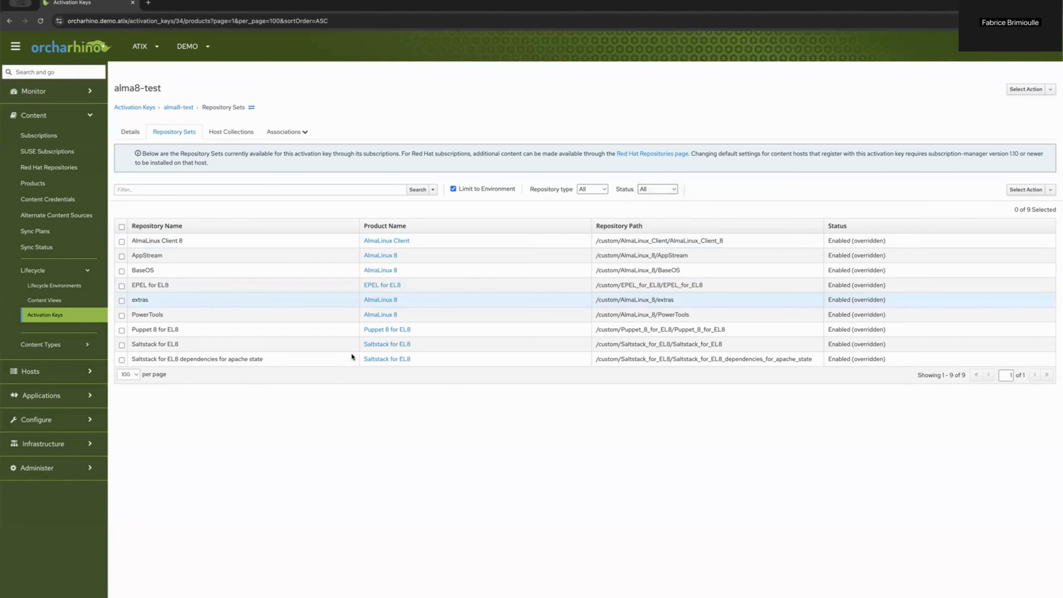
Reset the repositories Saltstack for EL8 and Saltstack for EL8 dependencies for apache state to their default status
click(122, 345)
click(122, 359)
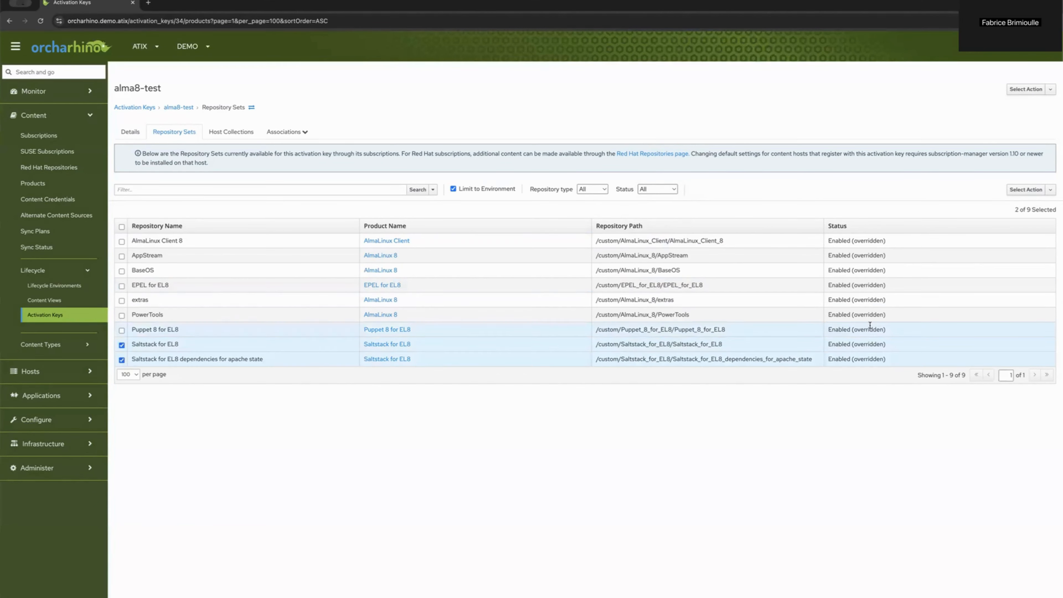
click(1024, 190)
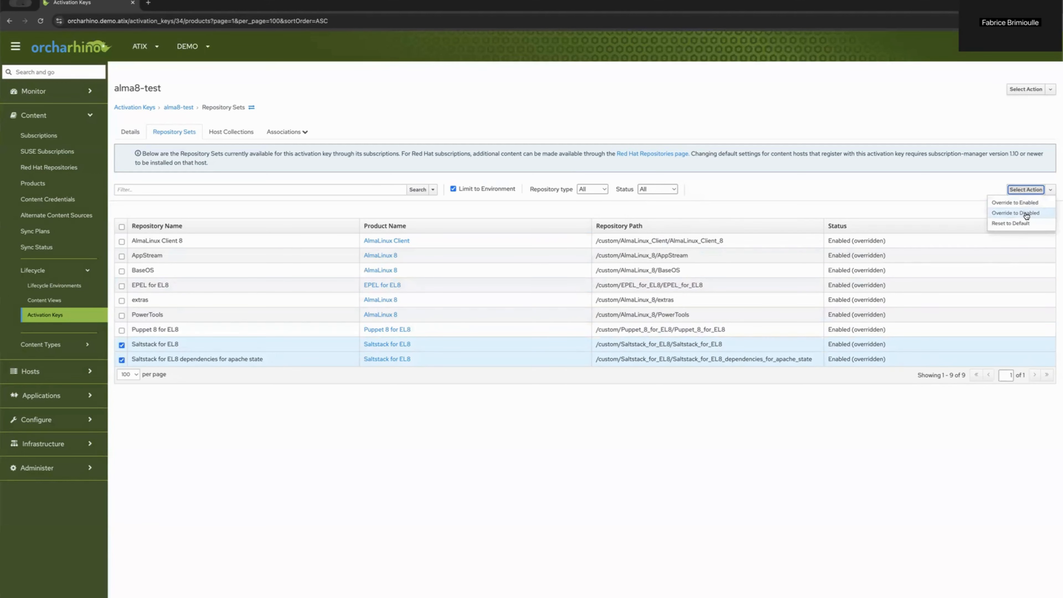
click(1024, 224)
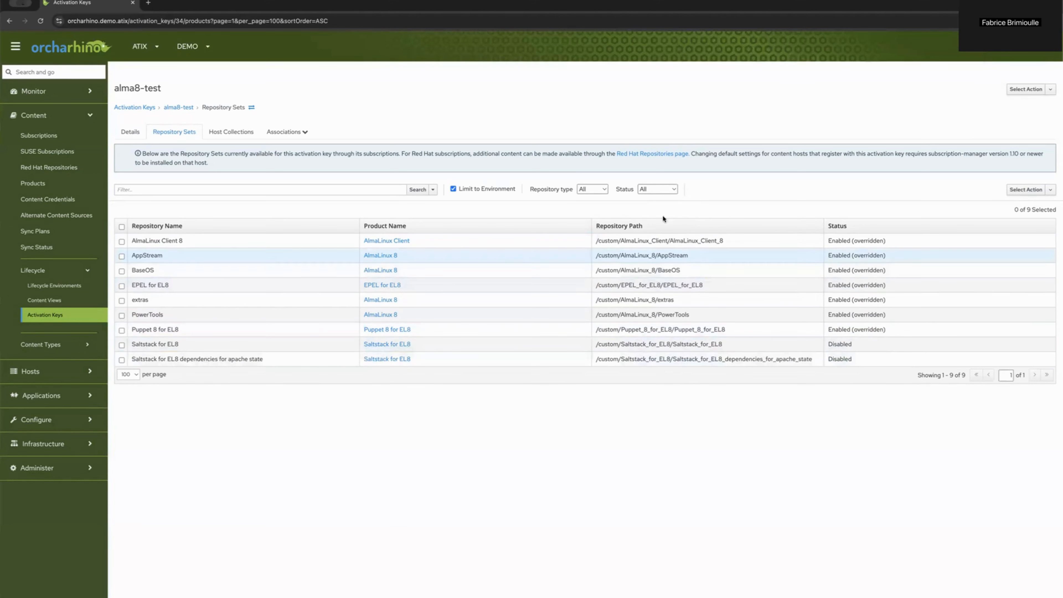
Filter the repository sets by the statuses Enabled, Disabled and Overridden in turn, and return the filter to All
click(659, 190)
click(660, 200)
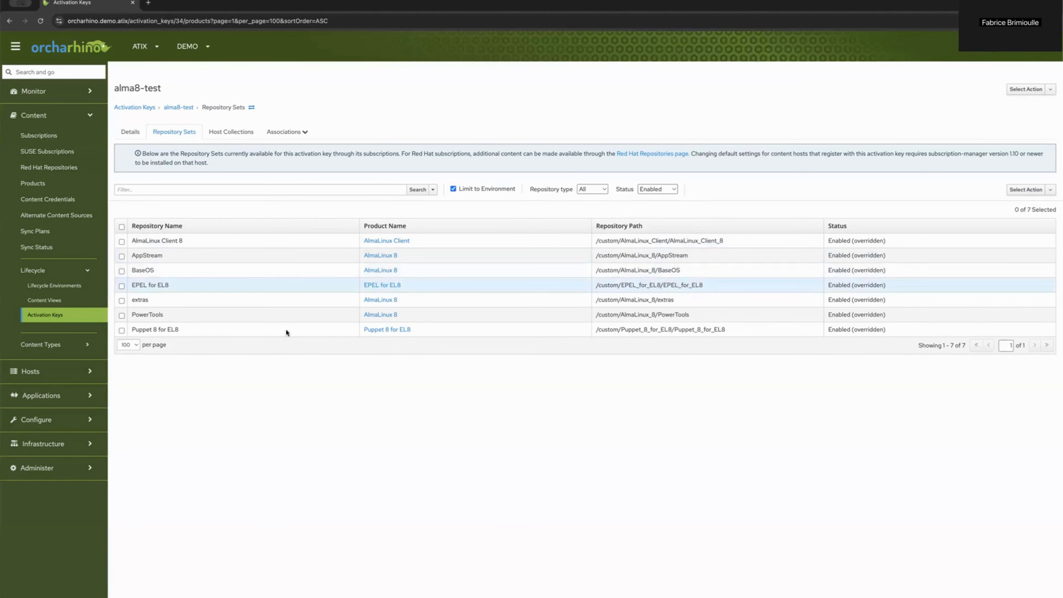
click(658, 190)
click(655, 200)
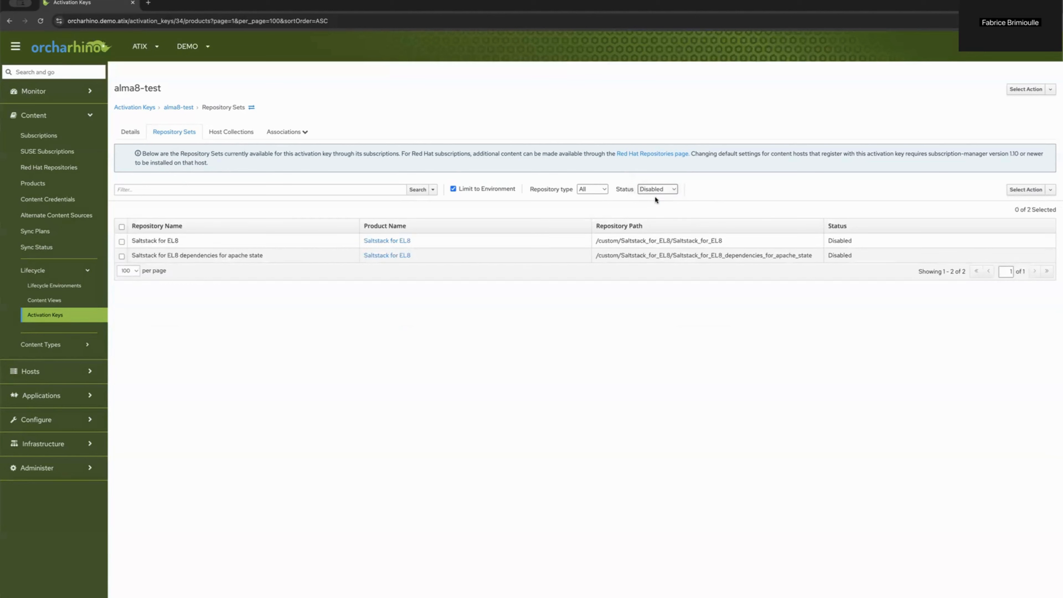
click(656, 190)
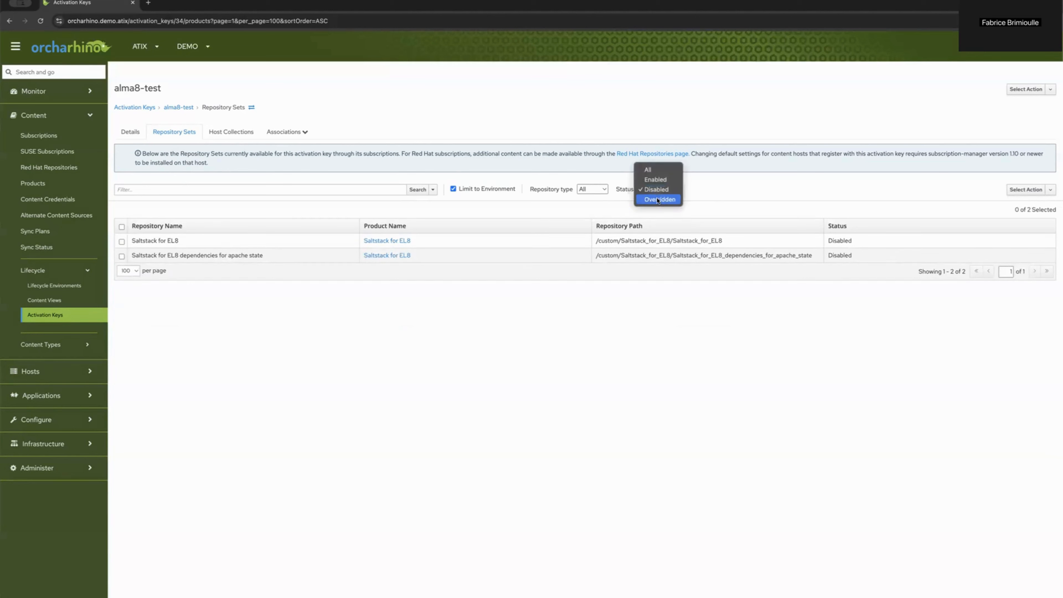
click(659, 199)
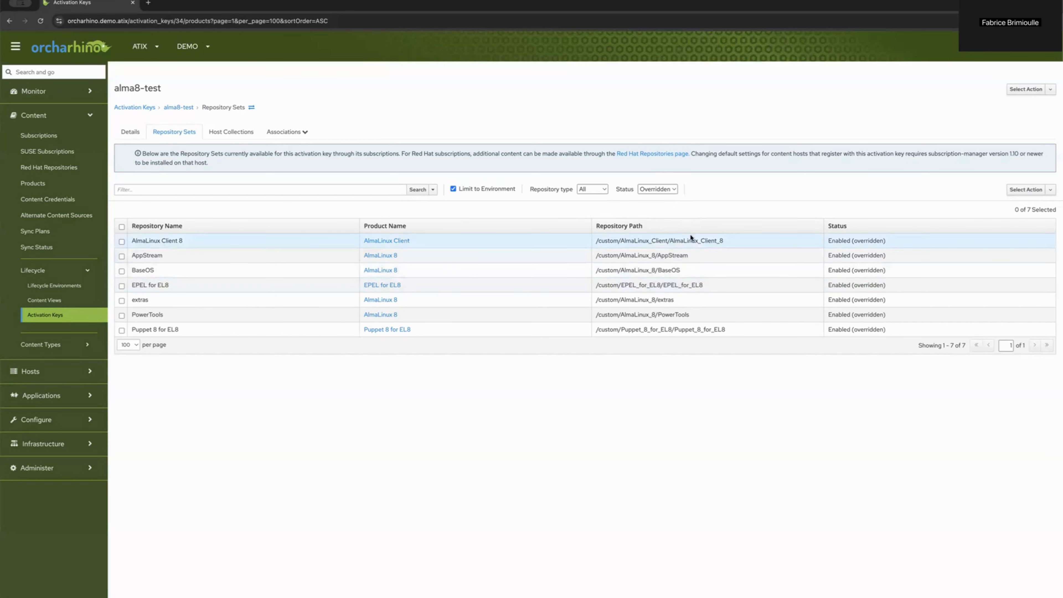
click(653, 189)
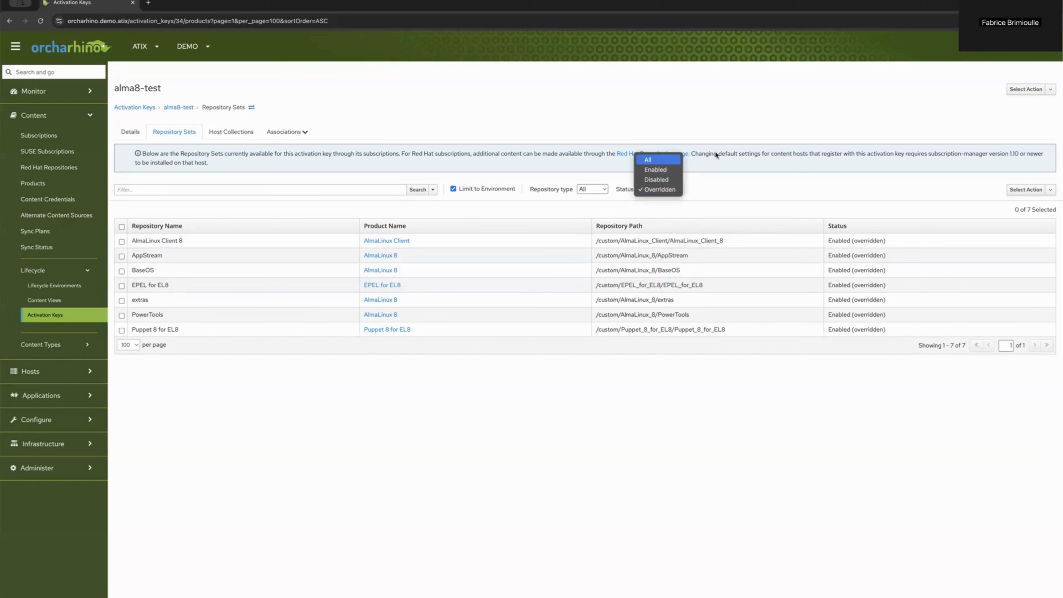
key(Return)
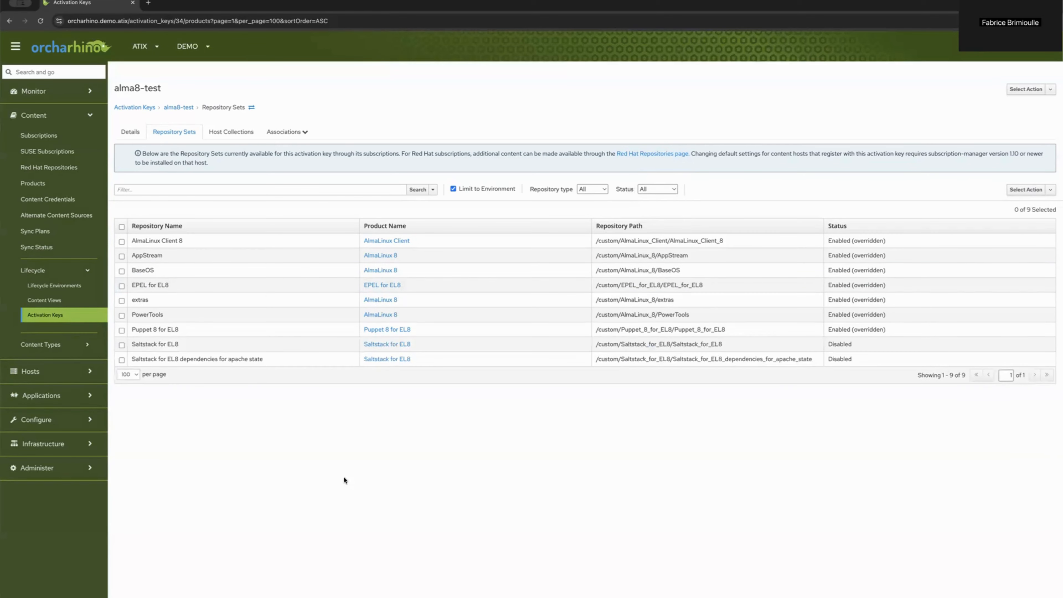
Override both Saltstack for EL8 repositories to enabled and filter the repository sets by the Overridden status
click(122, 345)
click(122, 361)
click(1029, 190)
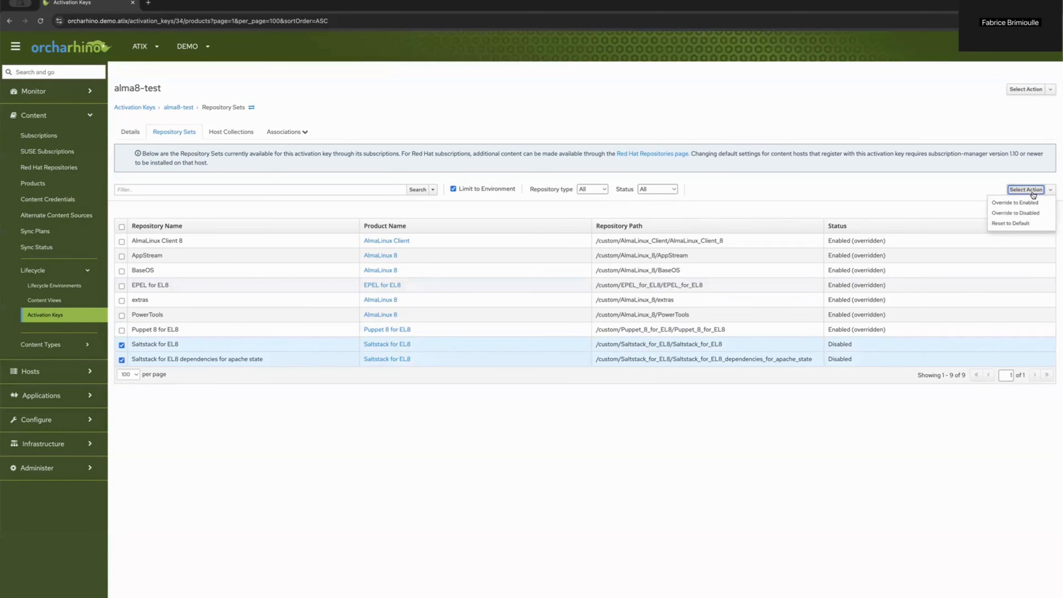
click(1025, 204)
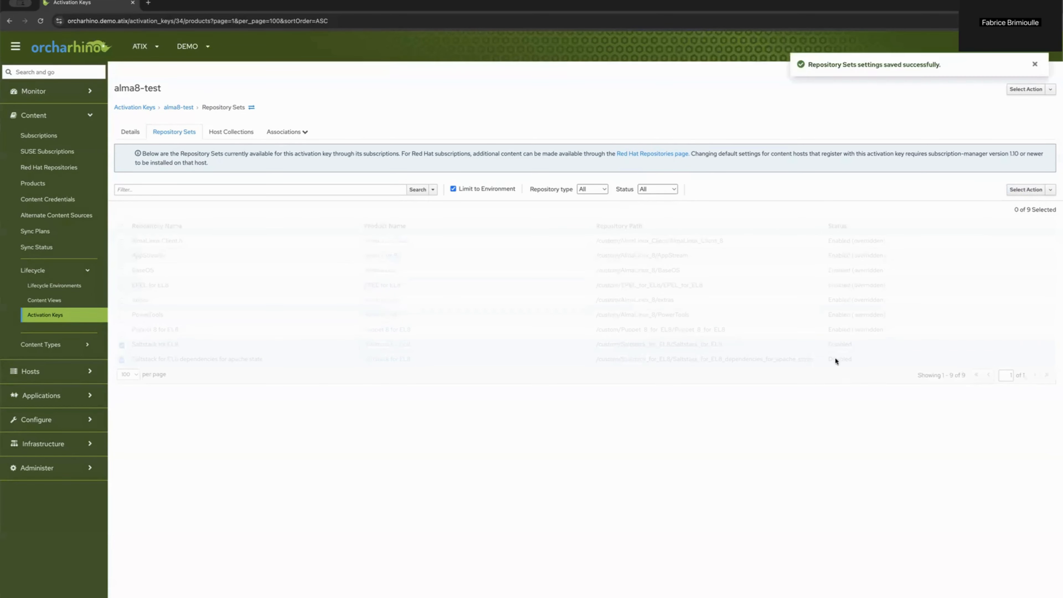
click(657, 189)
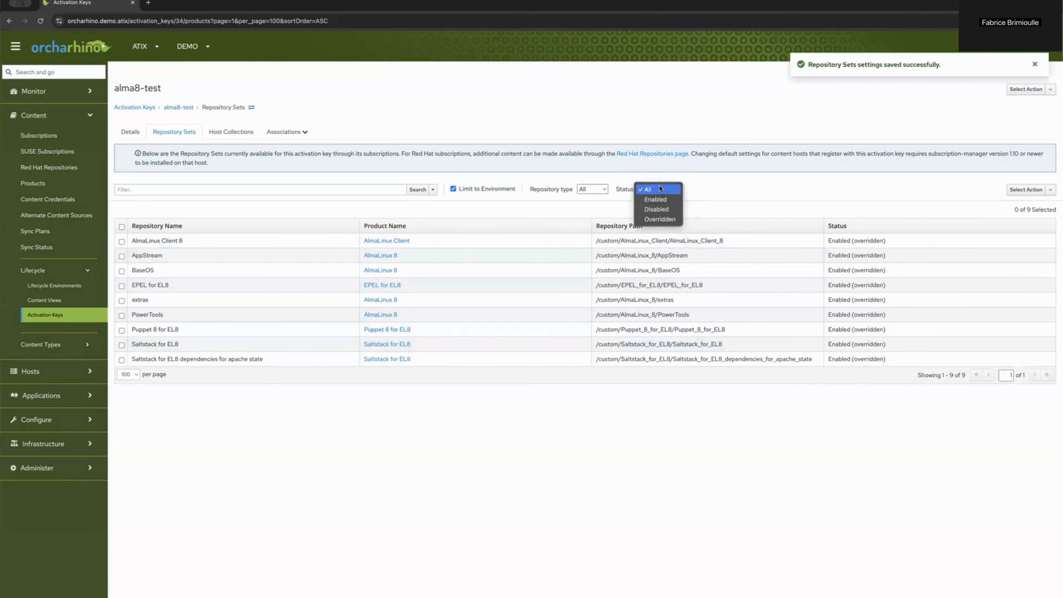
click(653, 218)
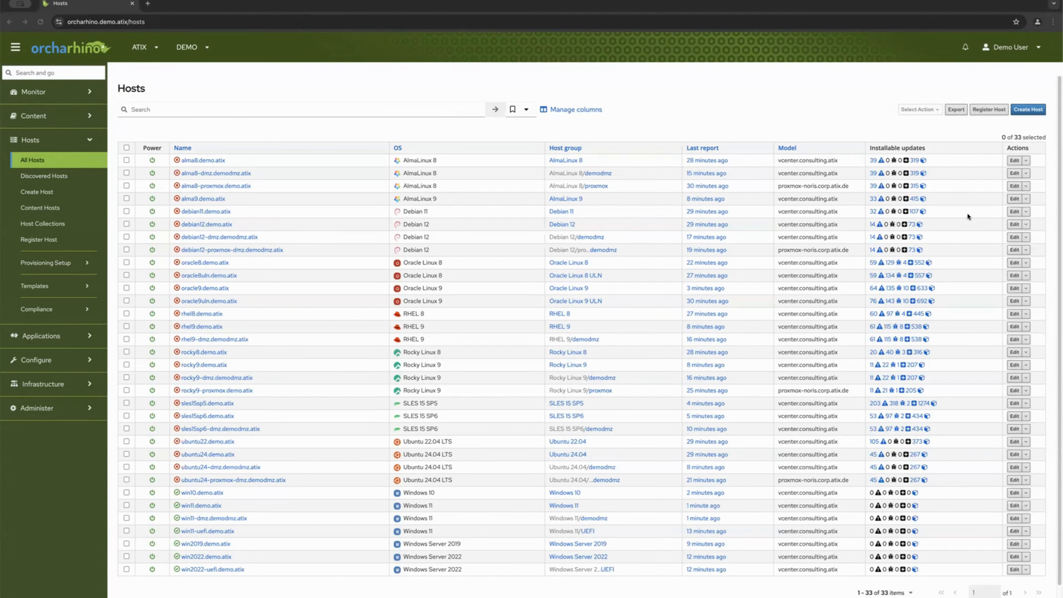
Start a new host named techpreview-w11 and assign it the host group Windows 11/UEFI
click(1022, 111)
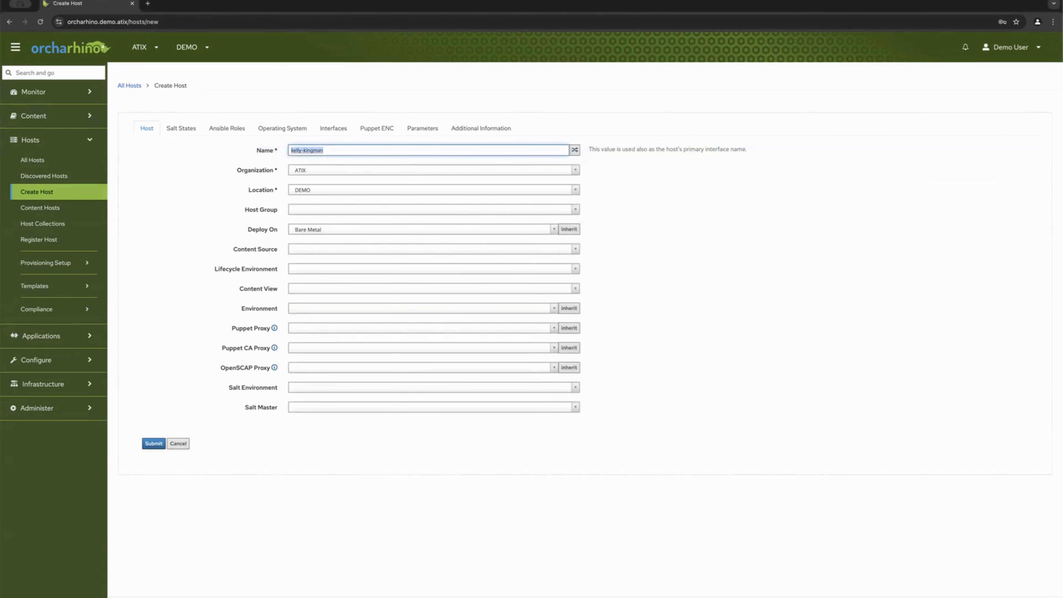
text(techpreview-w11)
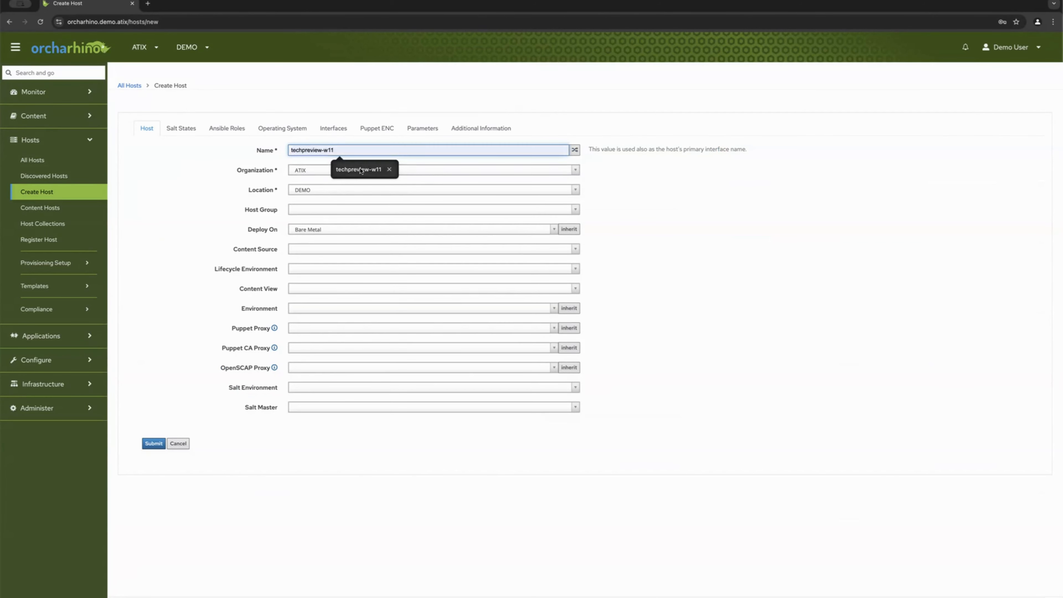
click(352, 170)
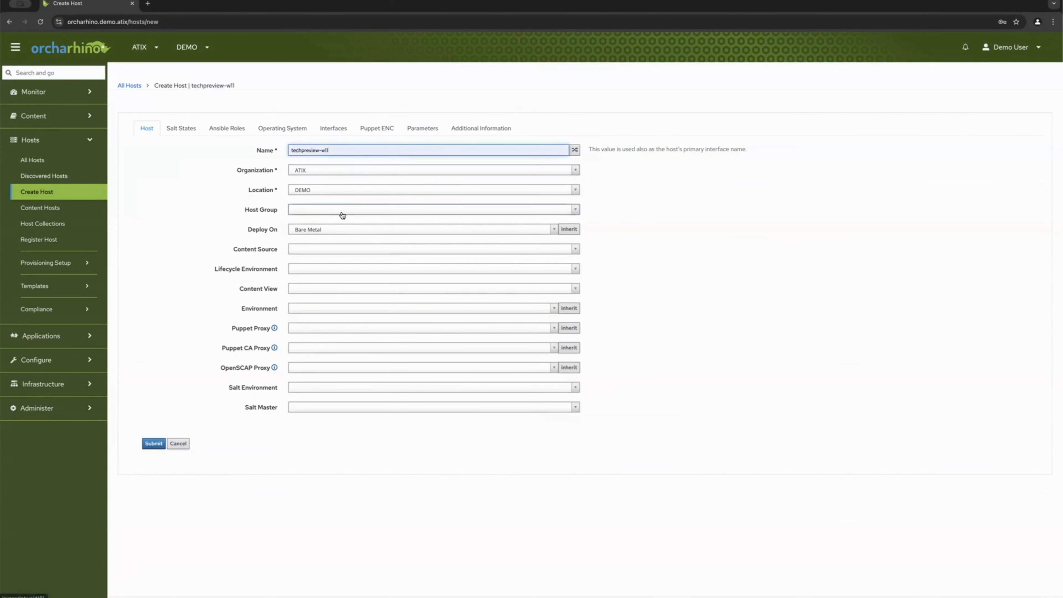
click(327, 211)
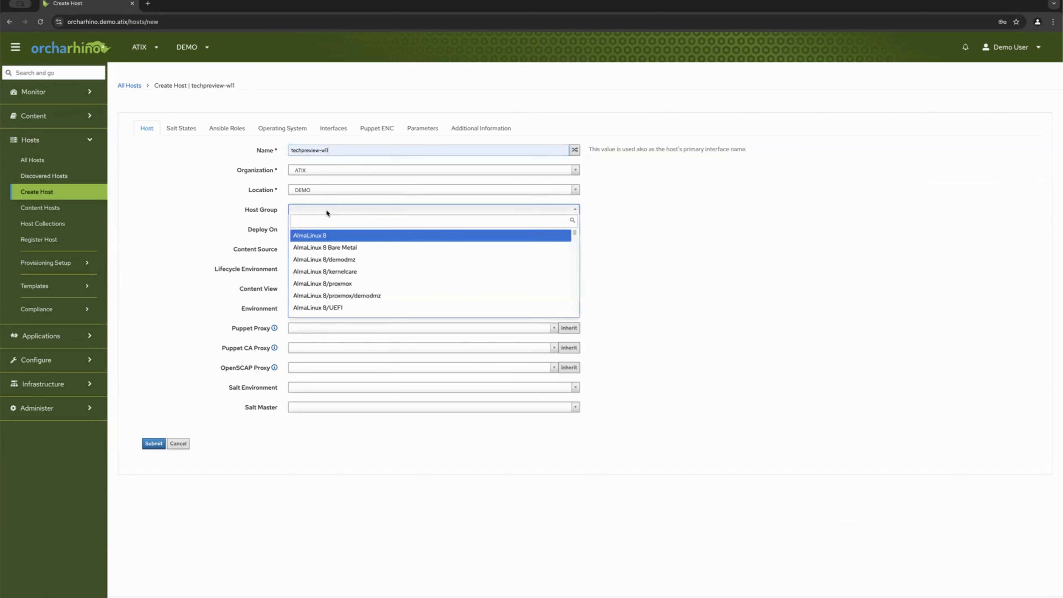
text(win)
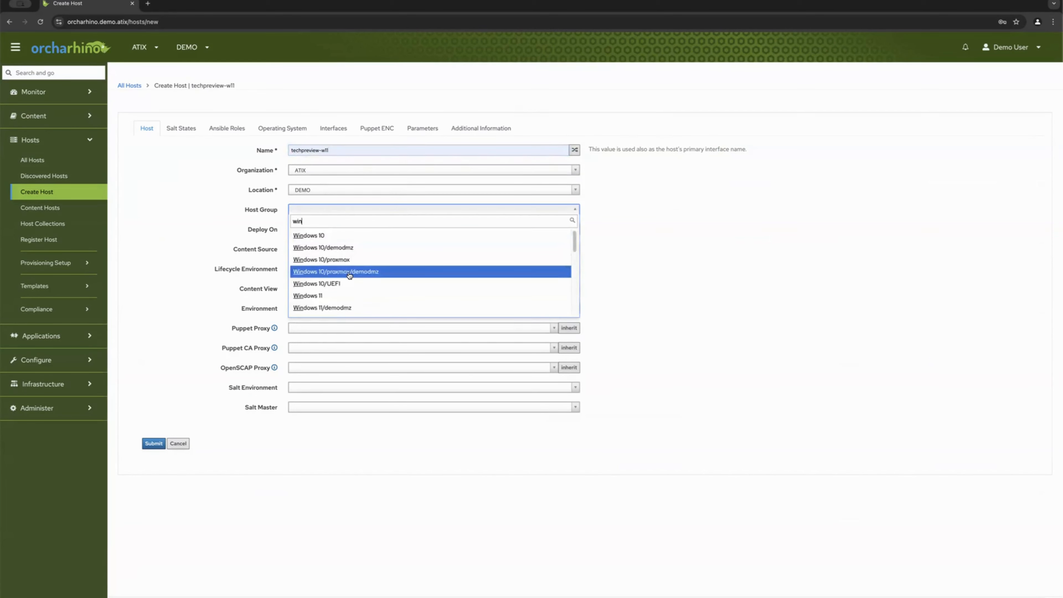
scroll(343, 272, down, 2)
click(338, 292)
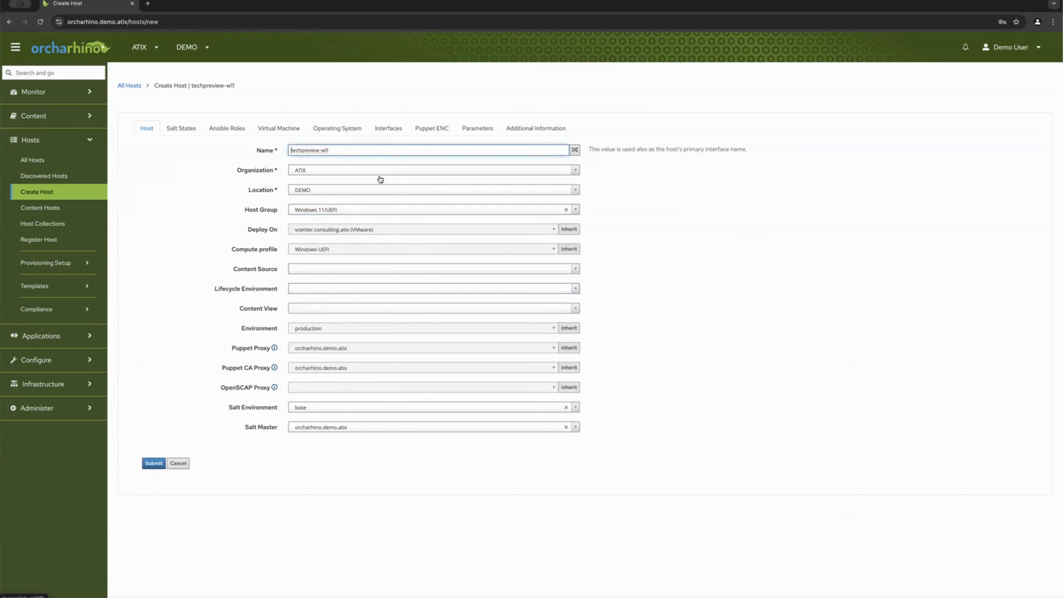
Review the new host's virtual machine and operating system settings and submit the host
click(275, 129)
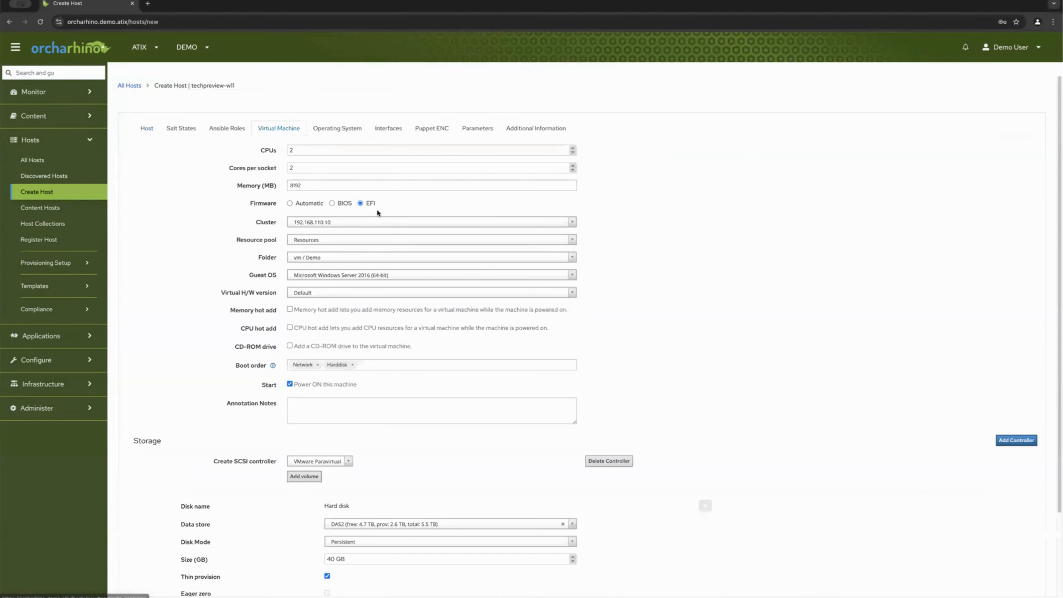
click(327, 130)
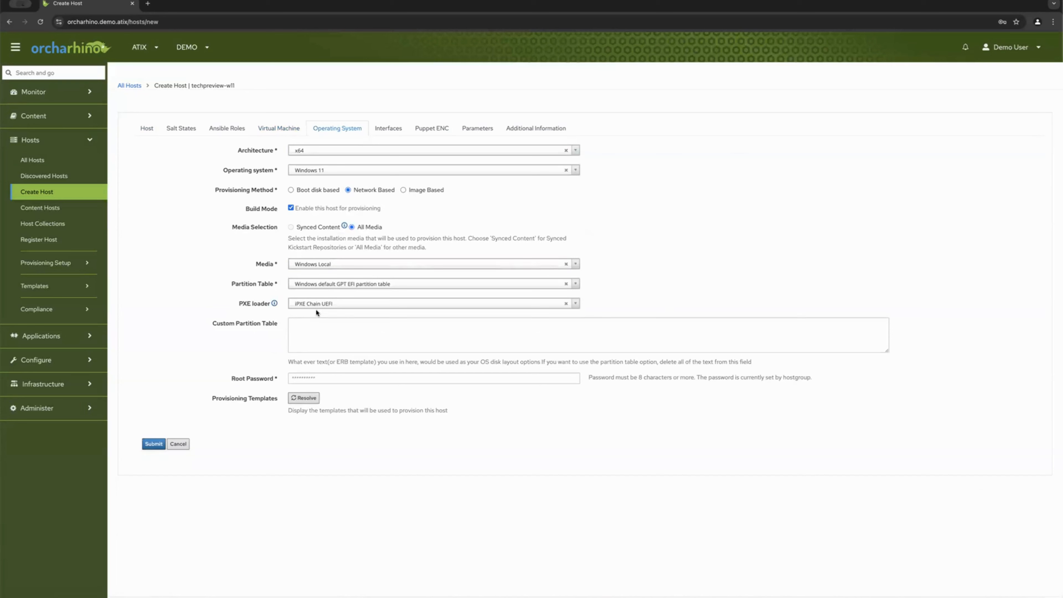
click(159, 442)
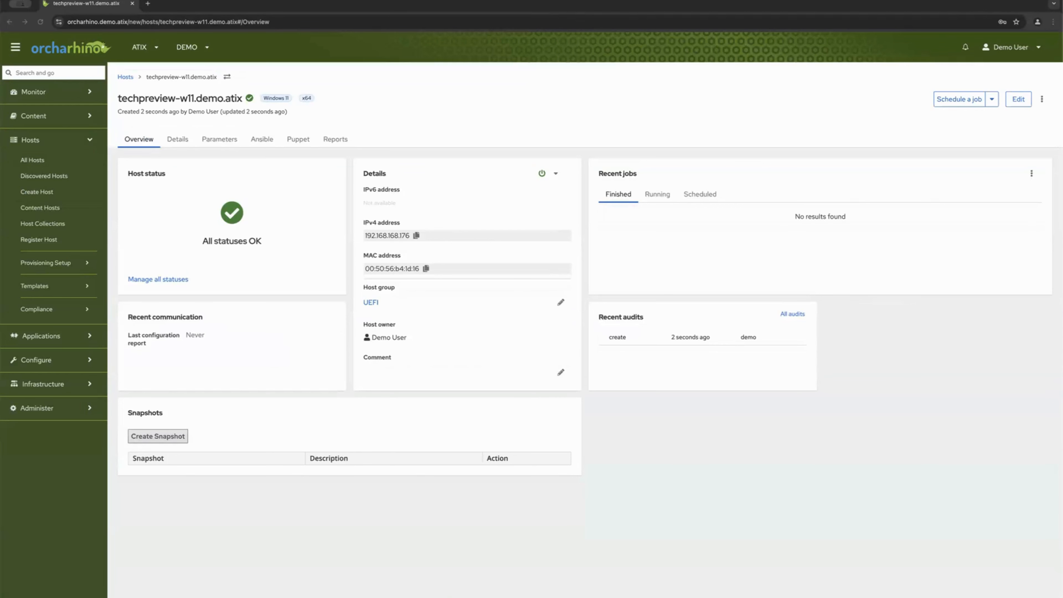
Launch the VMRC console for the techpreview-w11 host
click(1042, 100)
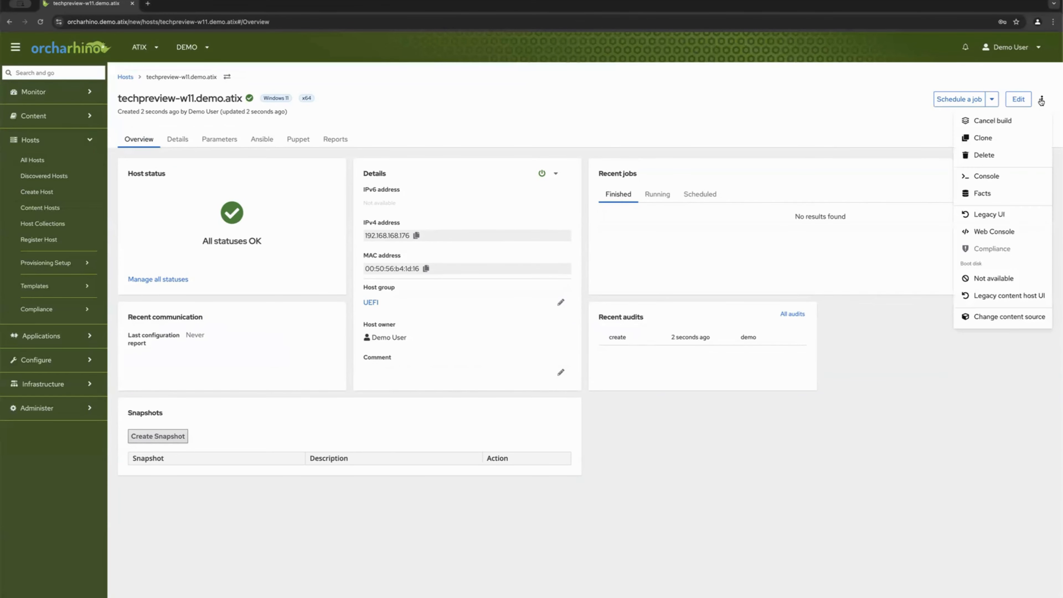
click(988, 177)
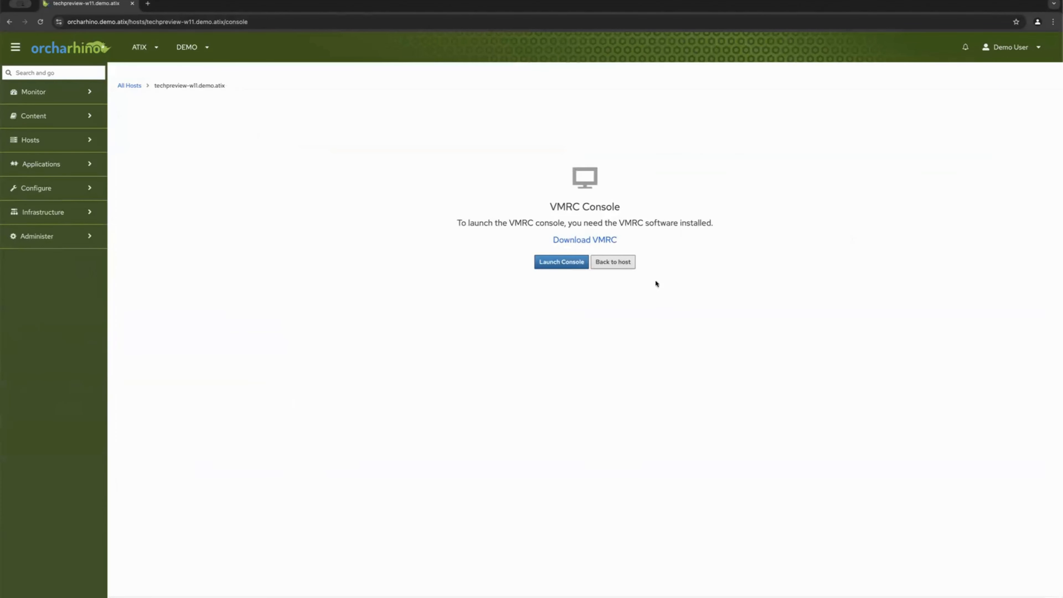
click(565, 266)
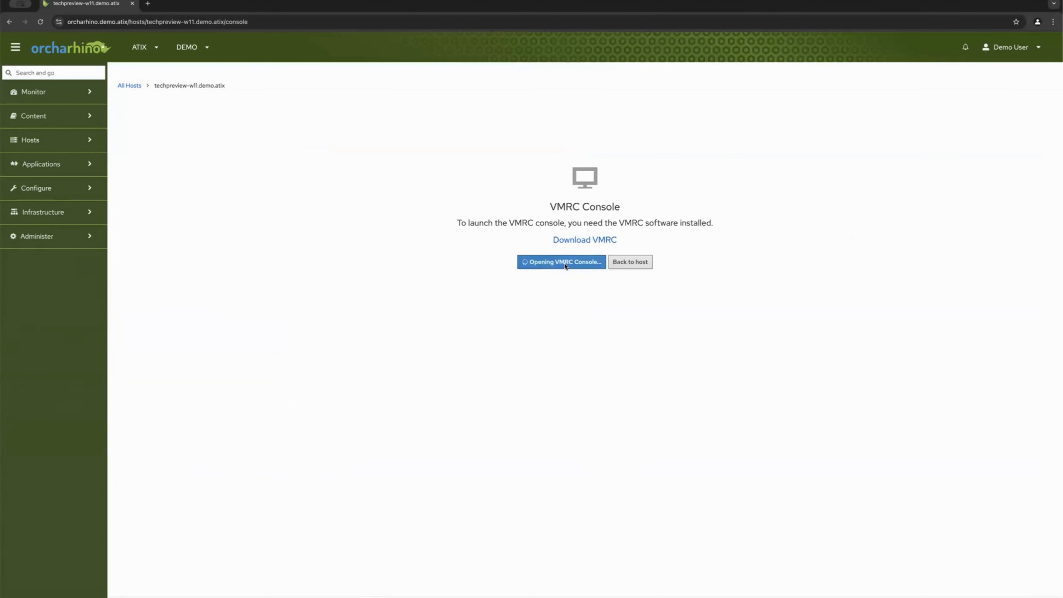